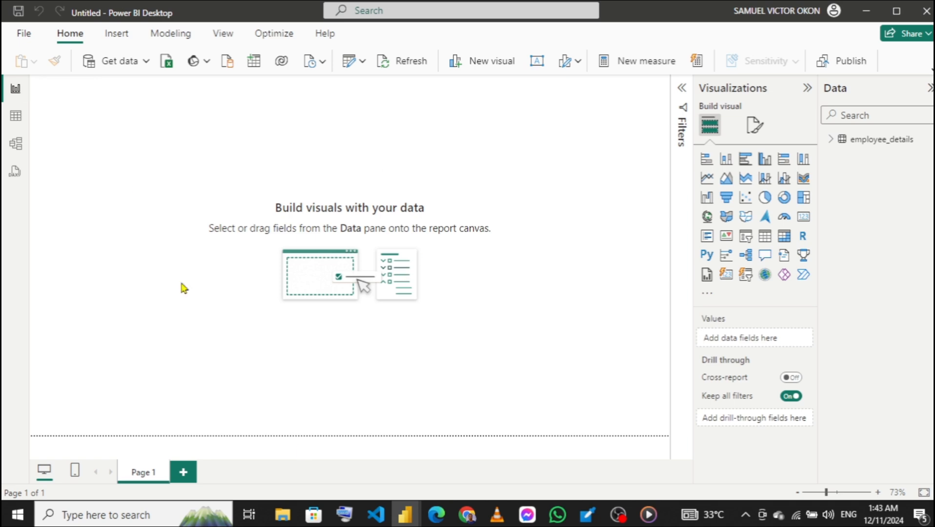
# Examine the employee_details table in the model and table views, looking through its columns from S/N to LOCATION
pyautogui.click(10, 121)
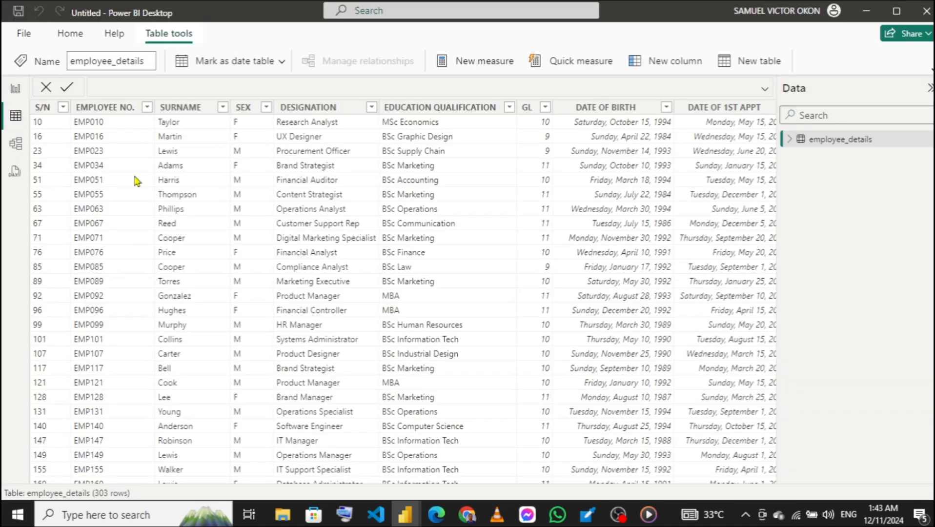
pyautogui.click(15, 152)
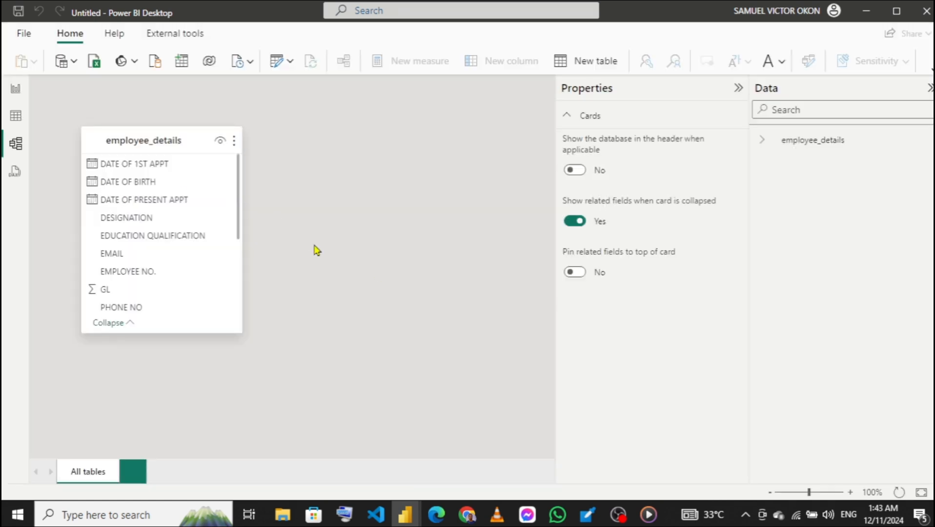
pyautogui.click(200, 200)
pyautogui.click(19, 121)
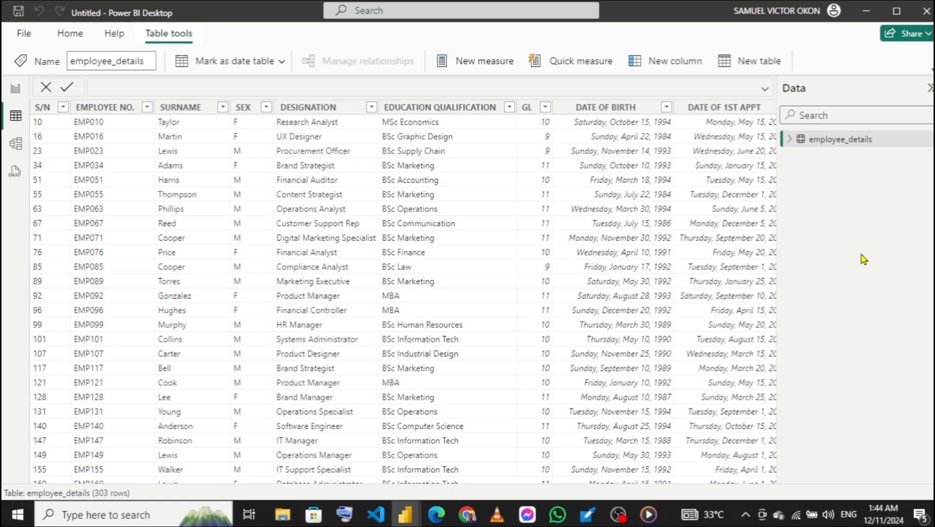
pyautogui.click(929, 88)
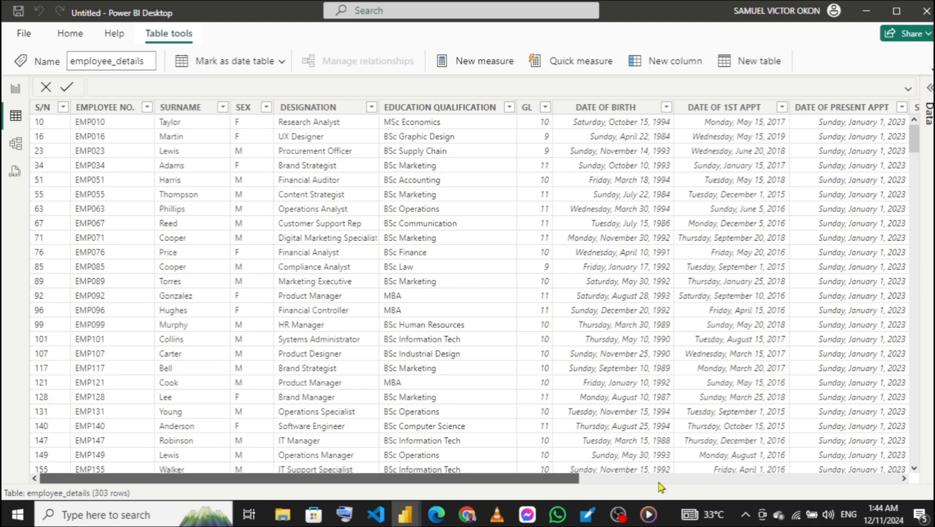
pyautogui.hscroll(6, 661, 487)
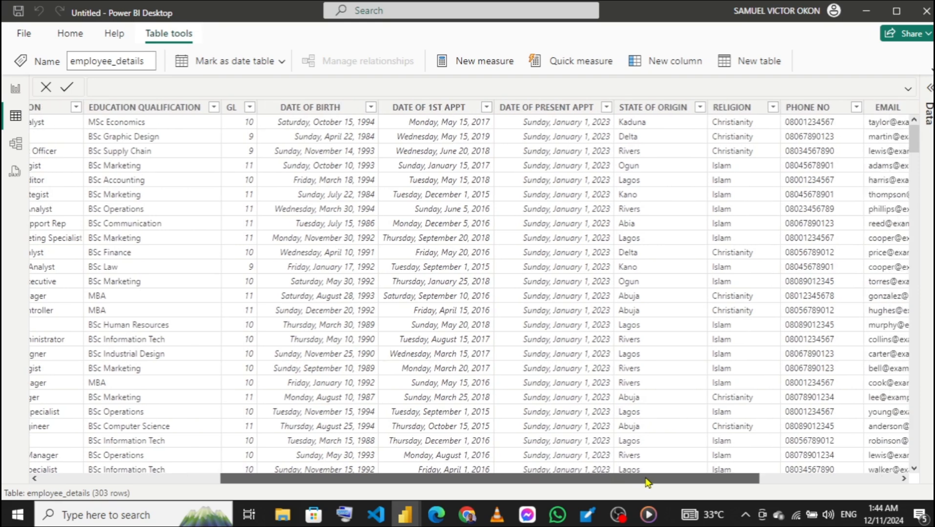
pyautogui.hscroll(4, 693, 485)
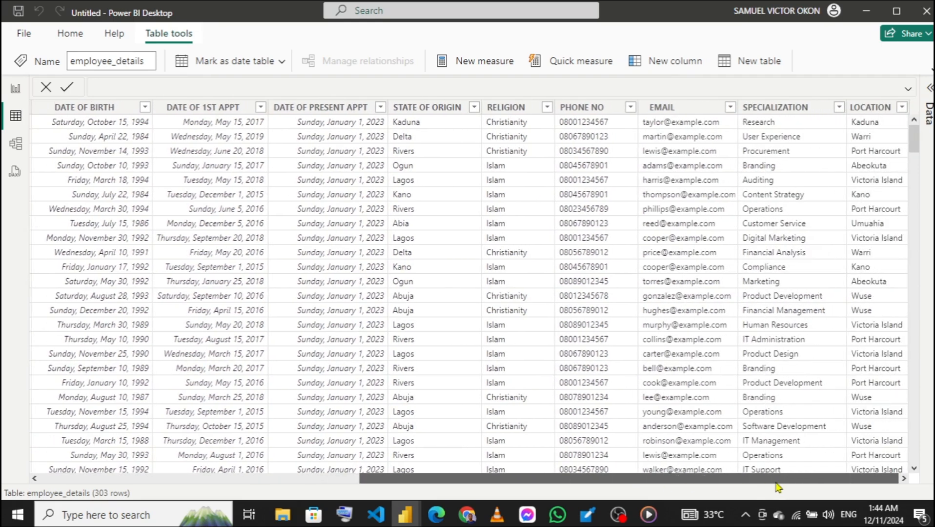
pyautogui.moveTo(616, 481); pyautogui.dragTo(523, 482)
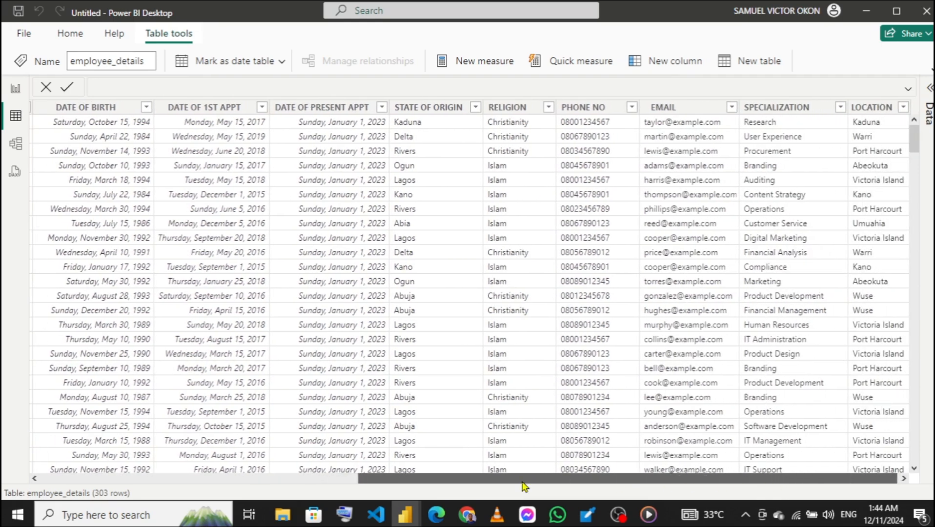
pyautogui.hscroll(-5, 523, 485)
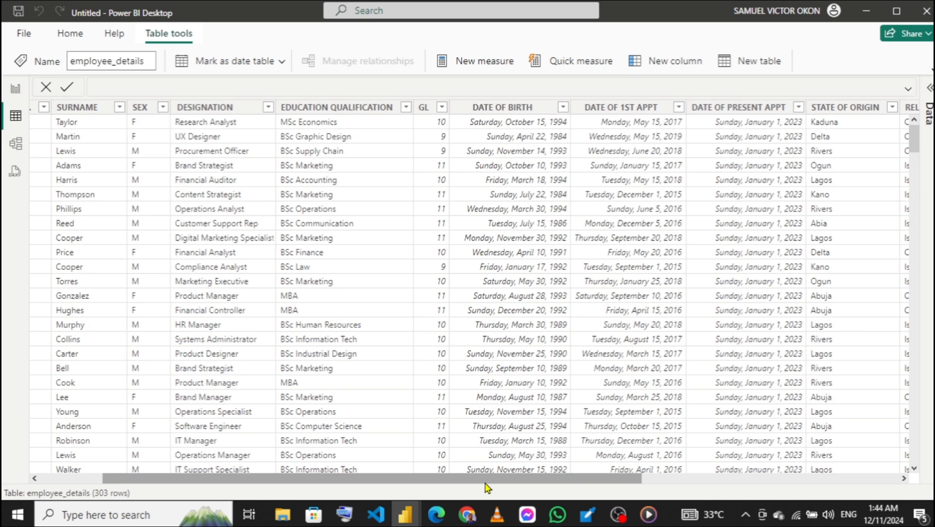
# Switch to the NORNIMAL ROLL DASHBOARD file and copy the whole DAX formula of the PROMOTION DATE column
pyautogui.moveTo(407, 522)
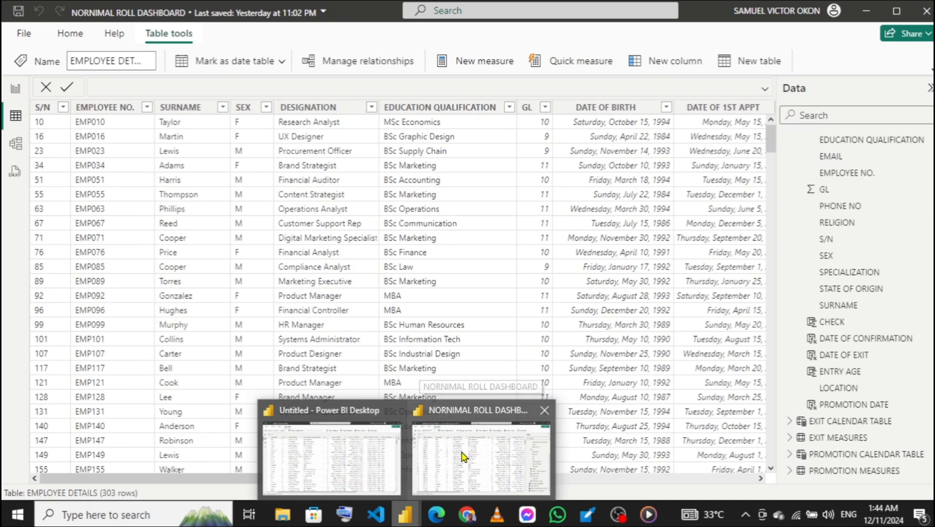
pyautogui.click(463, 458)
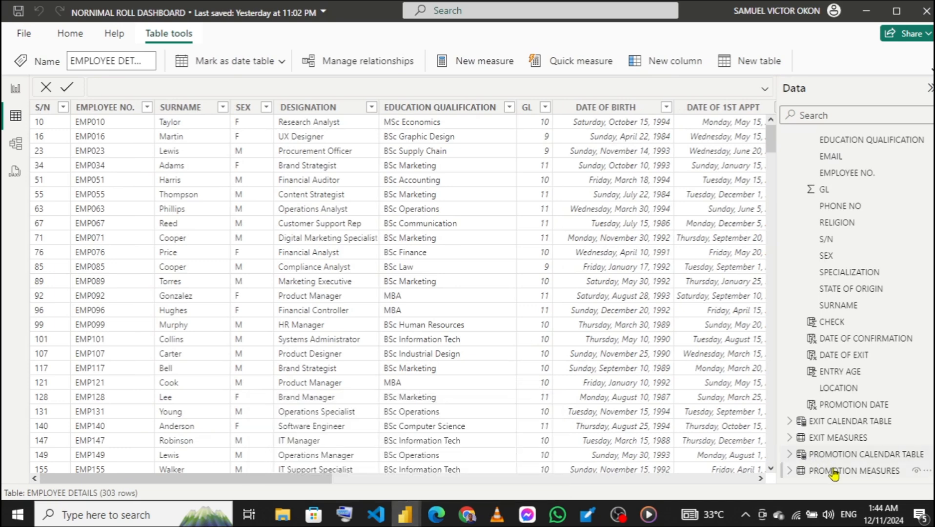
pyautogui.click(850, 408)
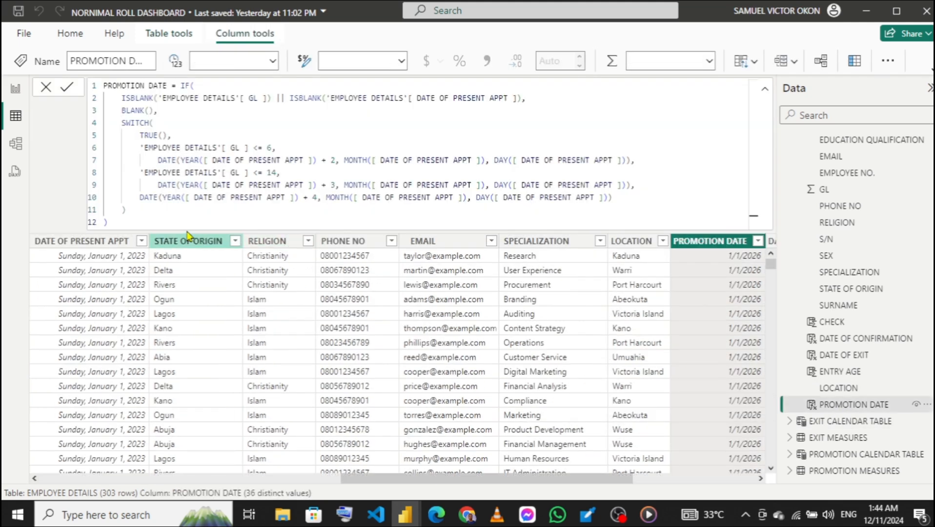
pyautogui.click(162, 217)
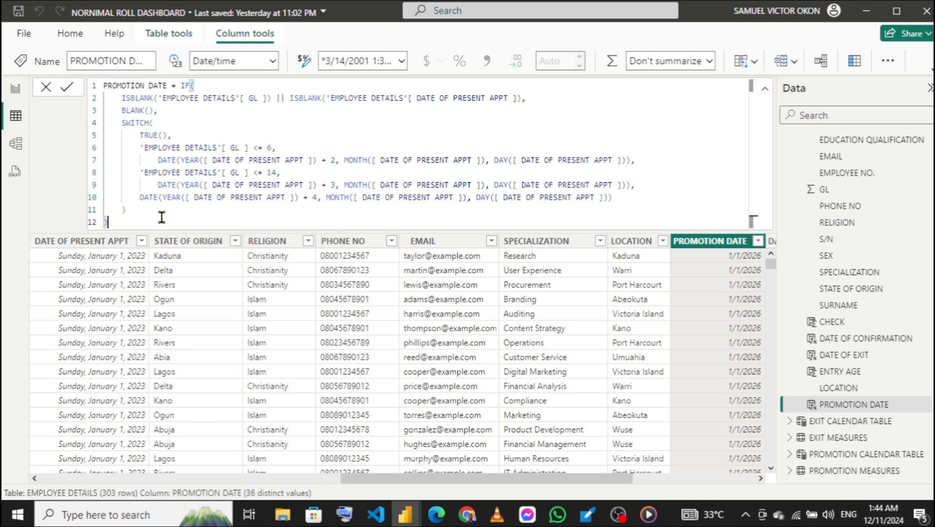
pyautogui.hotkey('ctrl', 'a')
pyautogui.hotkey('ctrl', 'c')
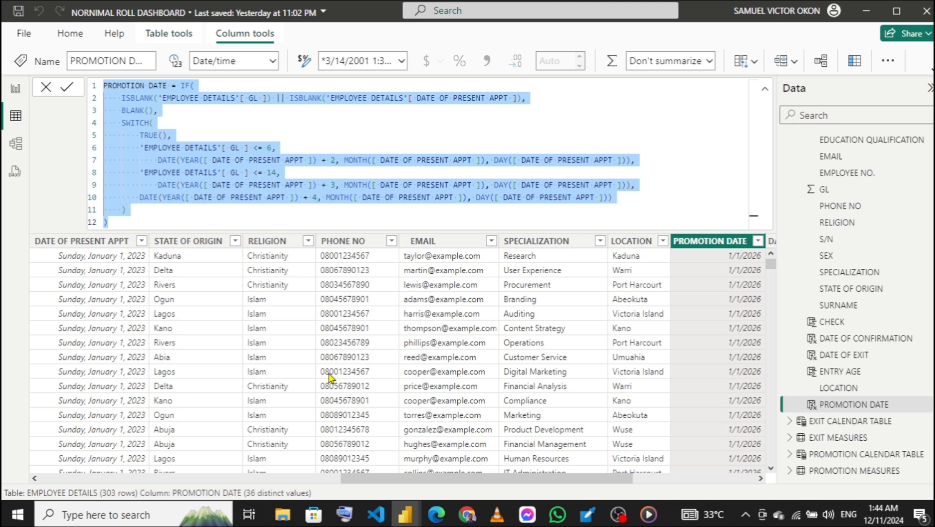
# In the untitled report, add a calculated column from the copied PROMOTION DATE formula, adding 2, 3 or 4 years to DATE OF PRESENT APPT by GL
pyautogui.moveTo(407, 514)
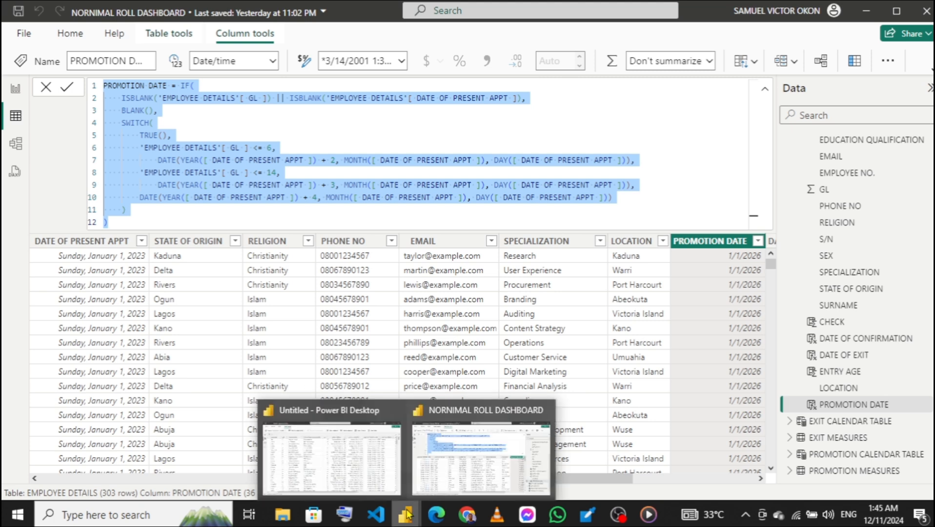
pyautogui.click(345, 465)
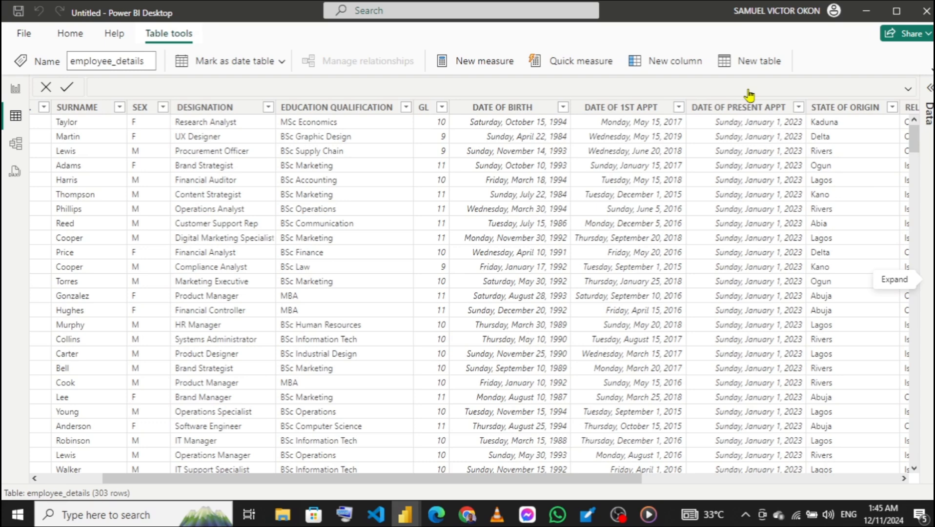
pyautogui.click(664, 62)
pyautogui.click(665, 62)
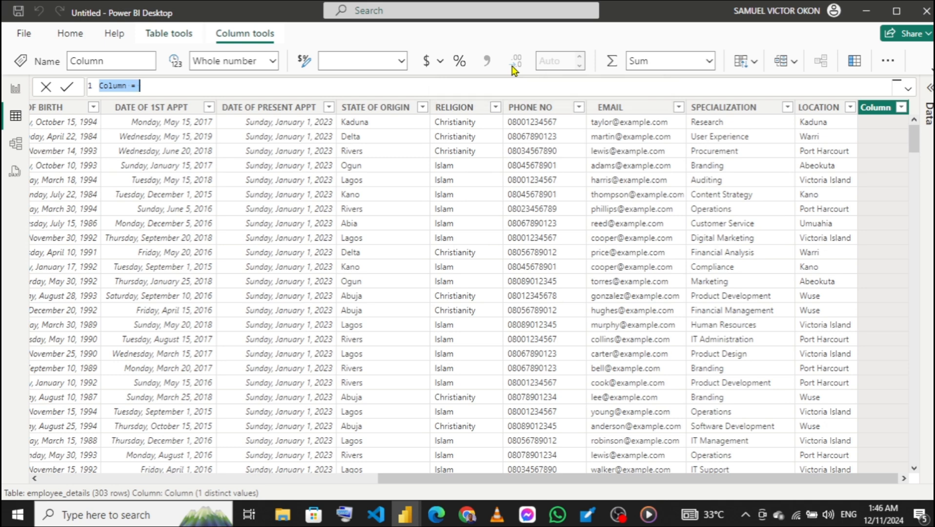
pyautogui.hotkey('ctrl', 'v')
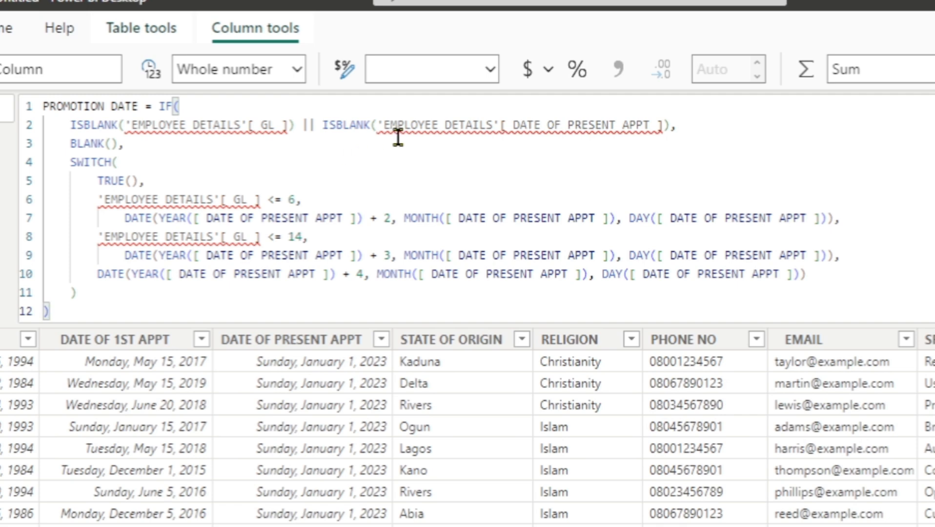
pyautogui.moveTo(265, 125)
pyautogui.click(174, 300)
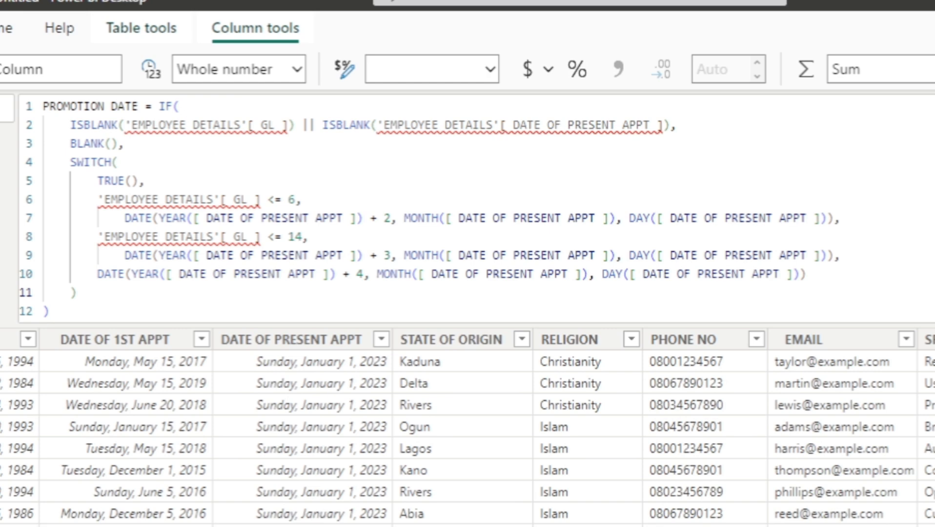
pyautogui.press('Return')
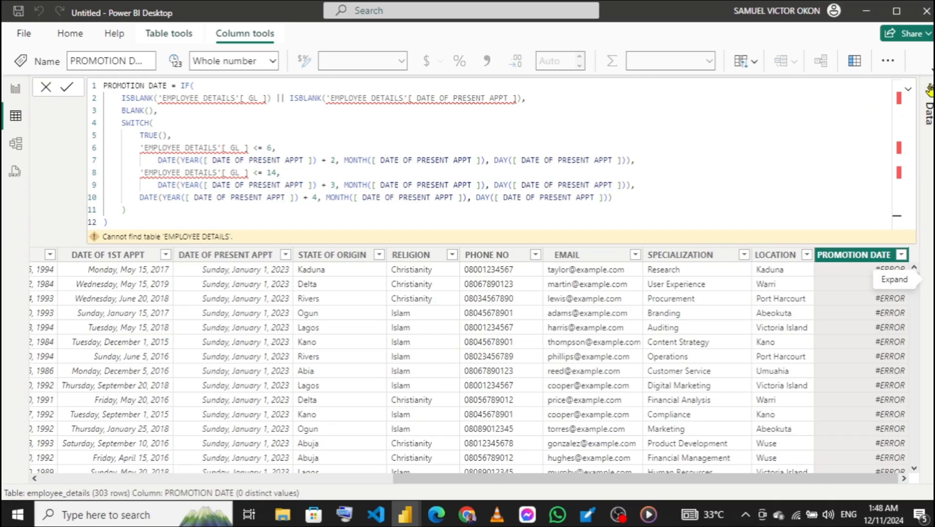
# Rename the employee_details table as EMPLOYEE DETAILS to match the name used in the formula
pyautogui.click(929, 89)
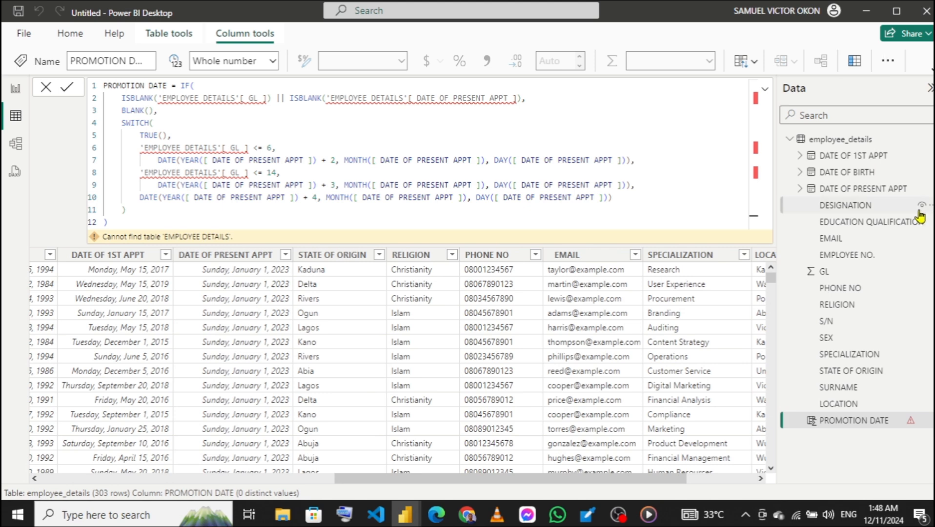
pyautogui.rightClick(840, 145)
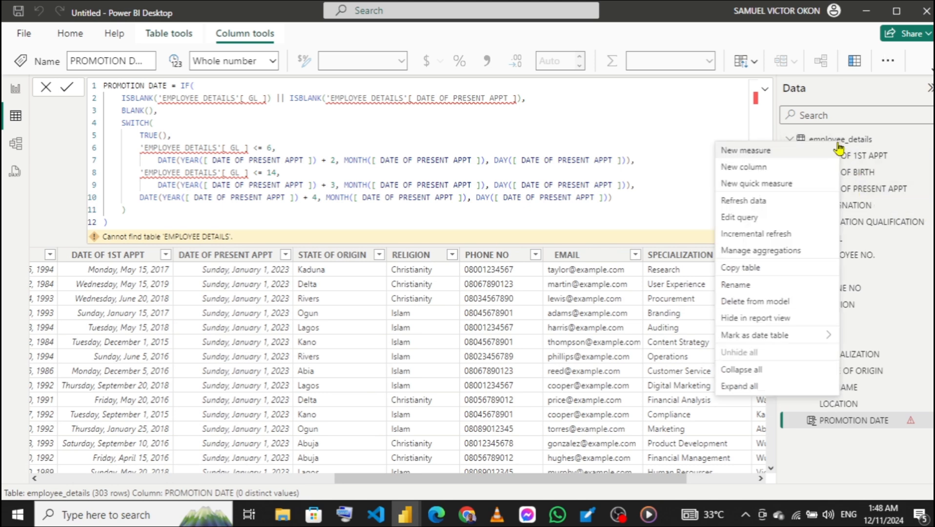
pyautogui.click(742, 290)
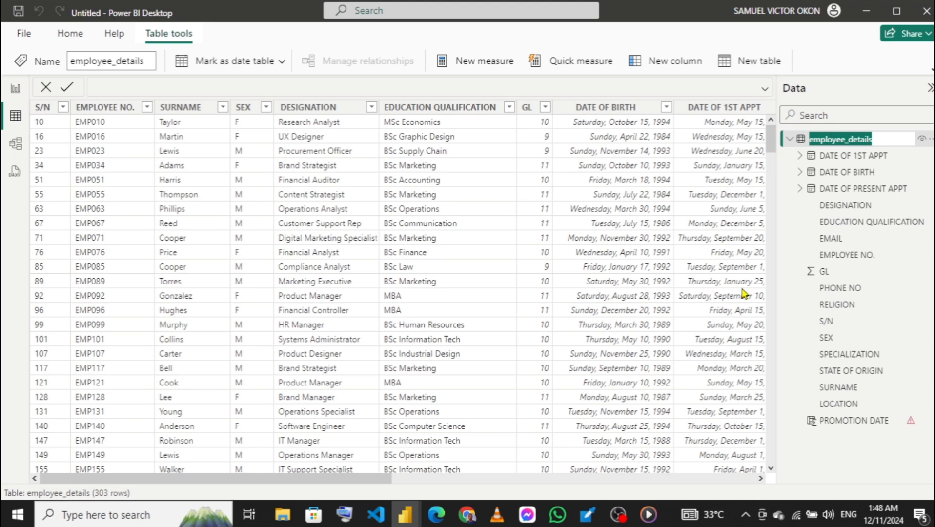
pyautogui.write('e')
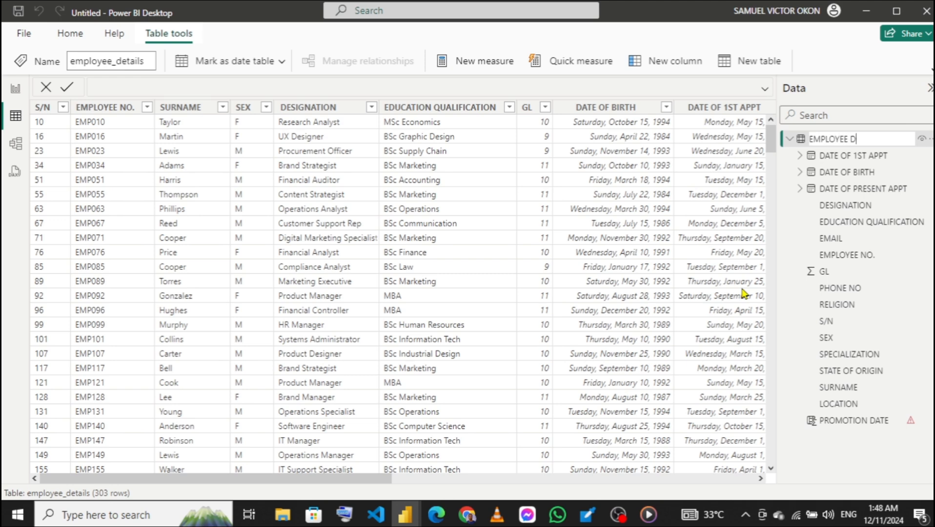
pyautogui.write('ETAILS')
pyautogui.press('Return')
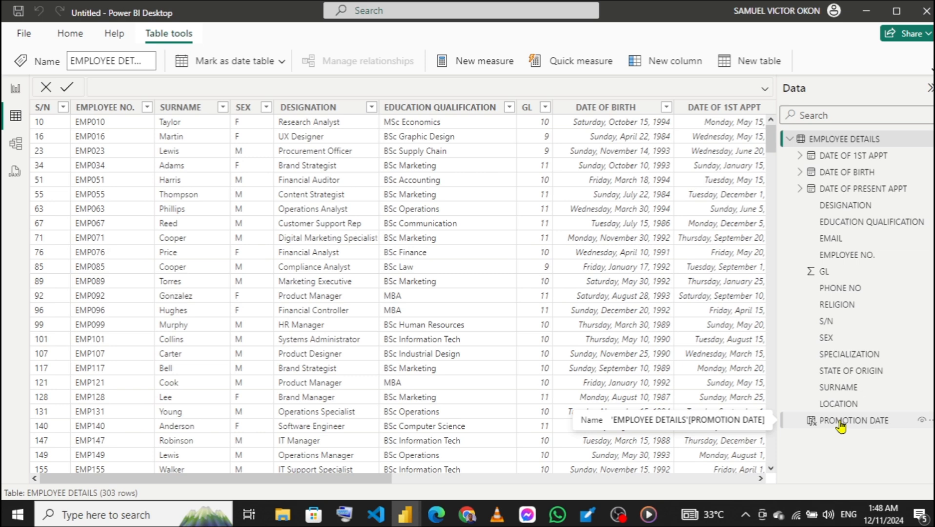
# Review the PROMOTION DATE column's formula and compare its dates with the GL and DATE OF PRESENT APPT columns
pyautogui.click(840, 423)
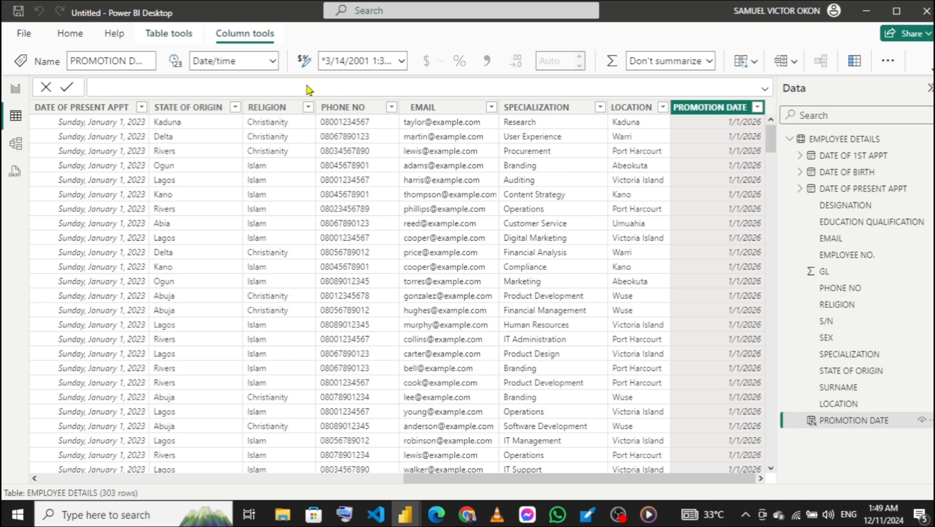
pyautogui.hotkey('ctrl', 'v')
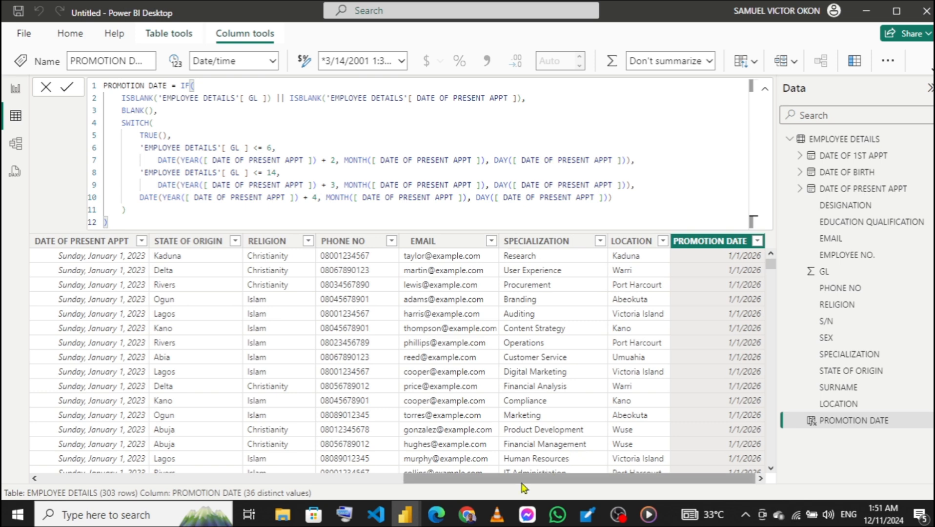
pyautogui.moveTo(516, 484); pyautogui.dragTo(319, 510)
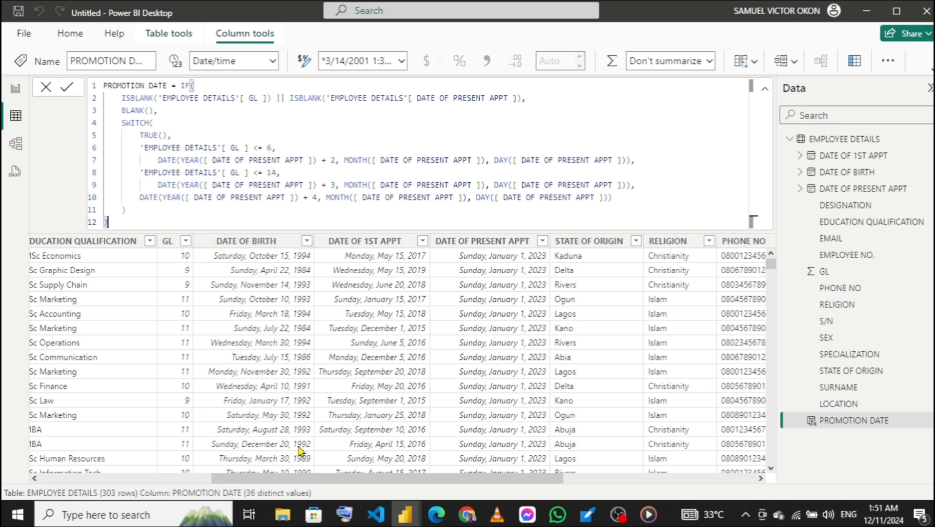
pyautogui.moveTo(302, 478); pyautogui.dragTo(386, 481)
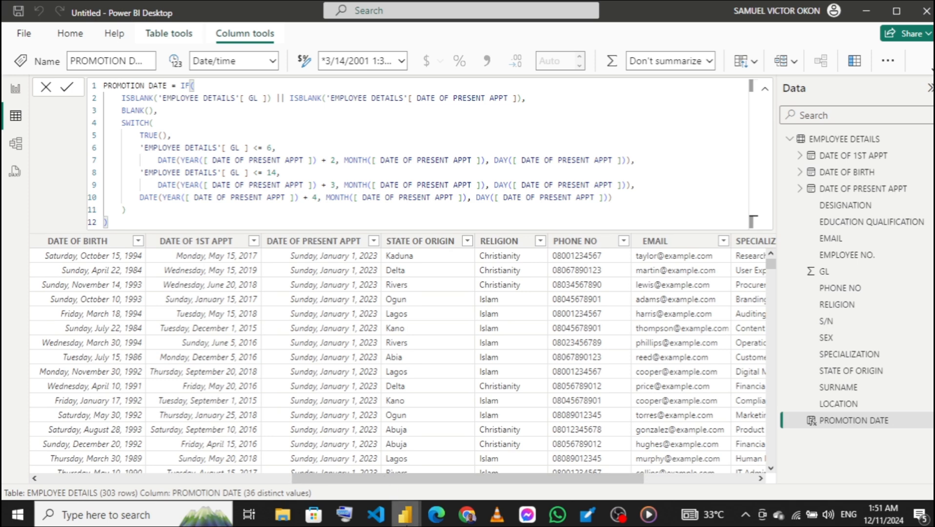
# Switch to the NORNIMAL ROLL DASHBOARD file and copy the whole DAX formula of the DATE OF CONFIRMATION column
pyautogui.moveTo(406, 515)
pyautogui.click(297, 473)
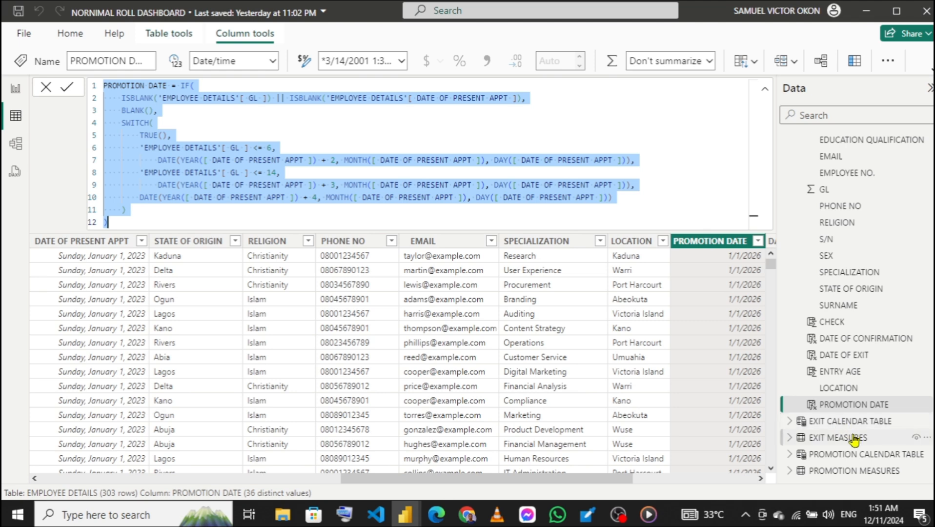
pyautogui.click(852, 340)
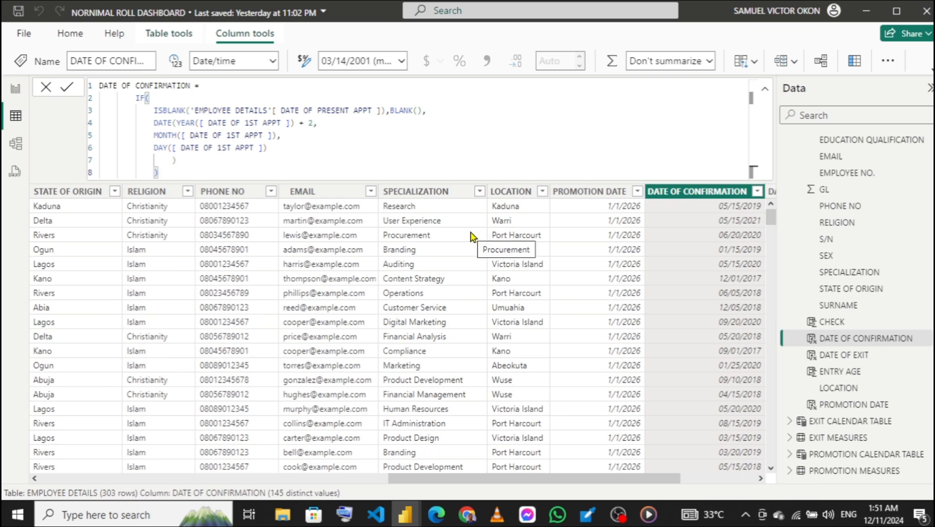
pyautogui.hotkey('ctrl', 'a')
pyautogui.hotkey('ctrl', 'c')
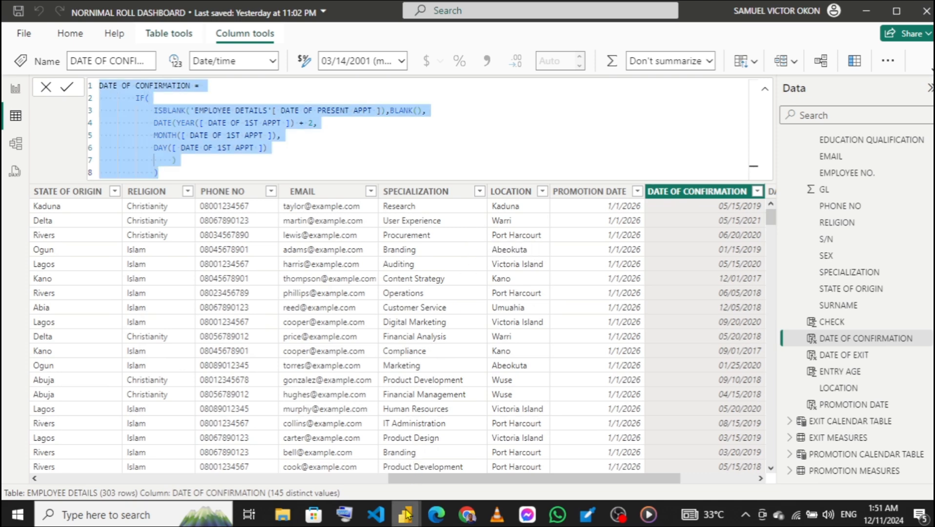
# In the untitled report, add a calculated column from the copied DATE OF CONFIRMATION formula, adding 2 years to DATE OF 1ST APPT
pyautogui.moveTo(405, 515)
pyautogui.click(450, 452)
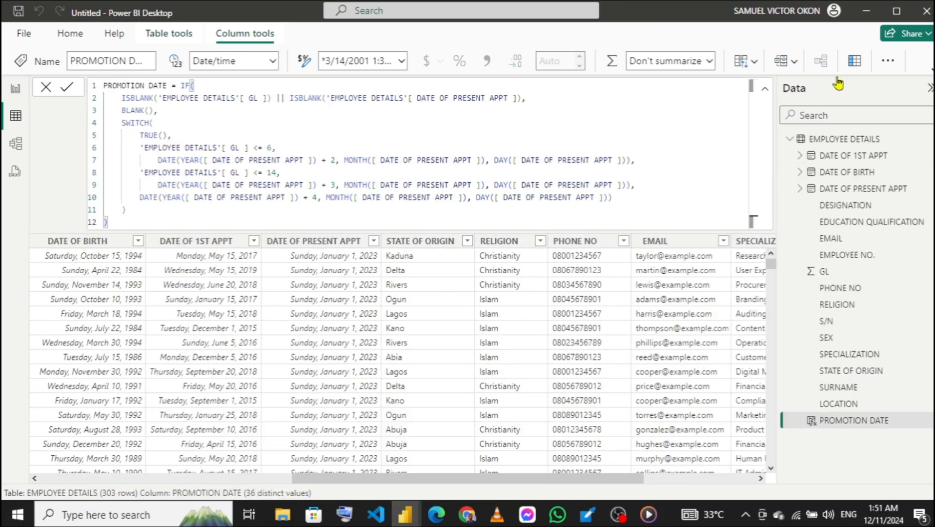
pyautogui.click(855, 62)
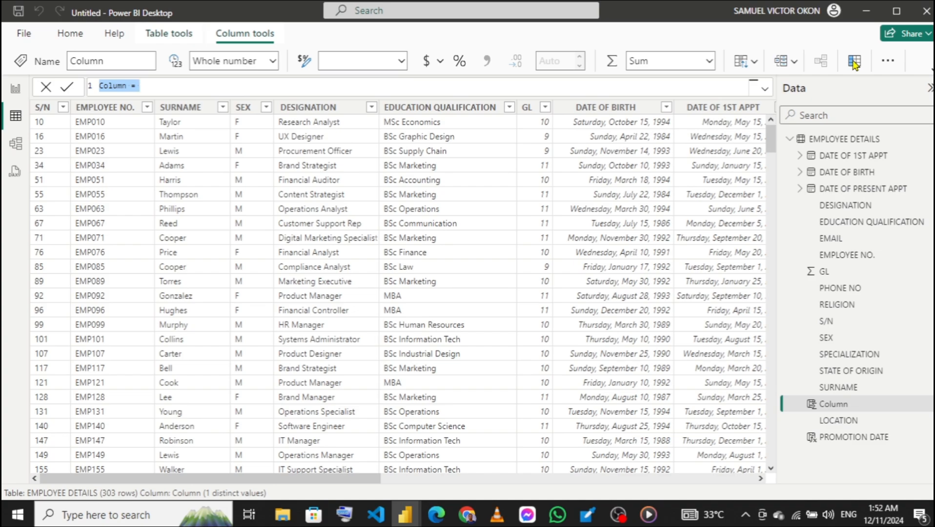
pyautogui.hotkey('ctrl', 'v')
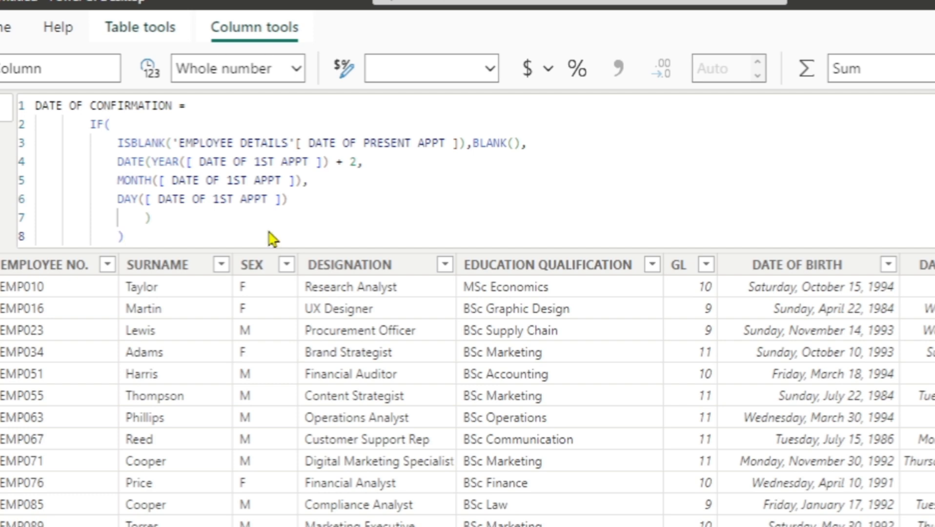
pyautogui.press('Return')
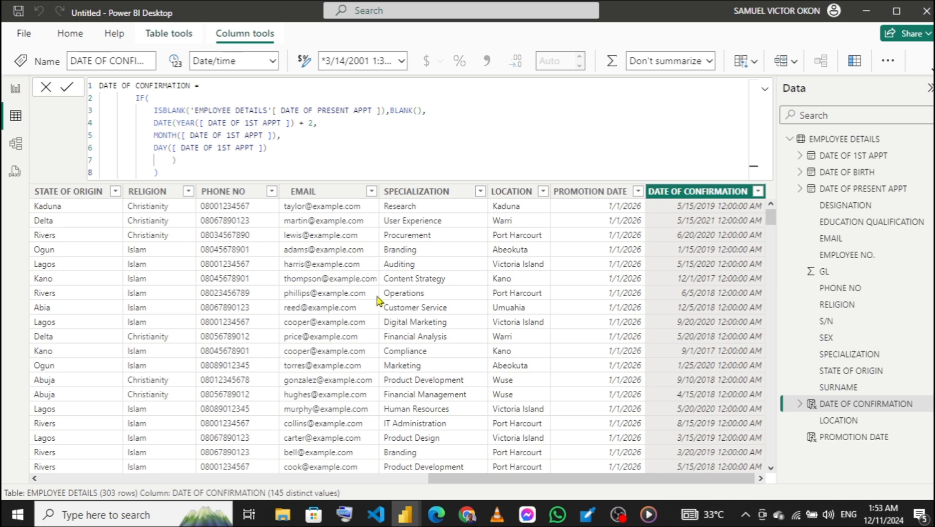
# Switch to the NORNIMAL ROLL DASHBOARD file and copy the complete DAX formula of the DATE OF EXIT column
pyautogui.moveTo(405, 516)
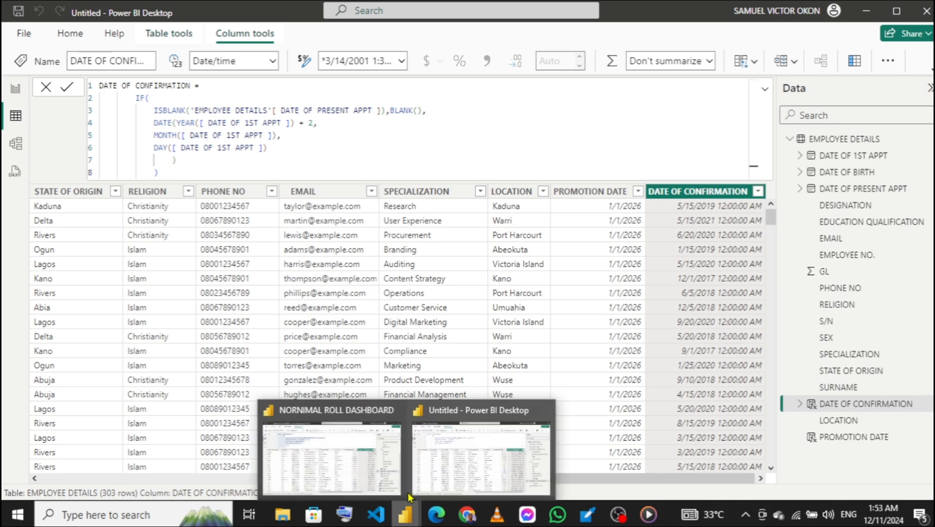
pyautogui.click(445, 459)
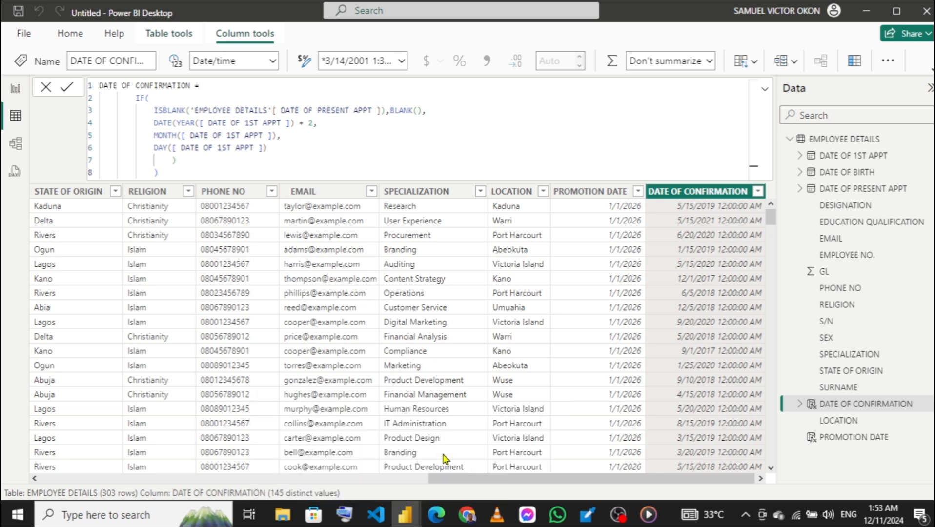
pyautogui.click(404, 516)
pyautogui.click(345, 457)
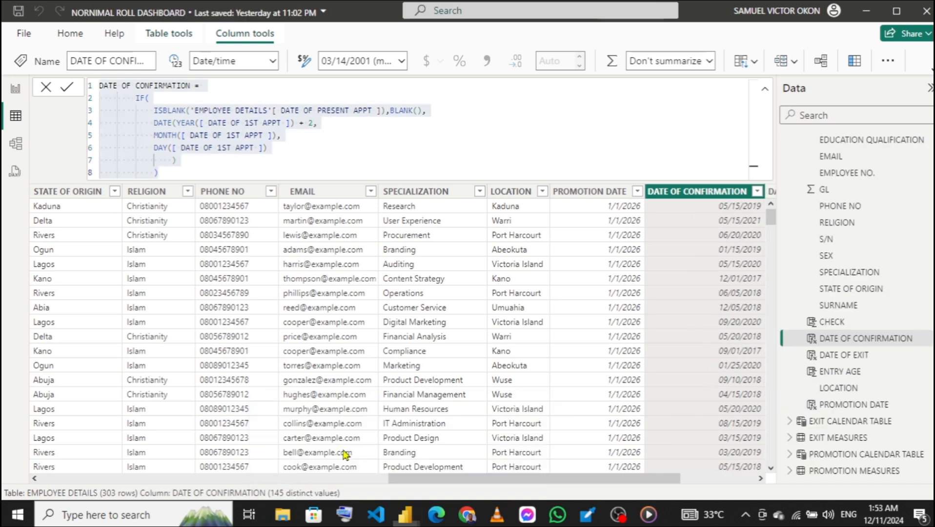
pyautogui.click(845, 357)
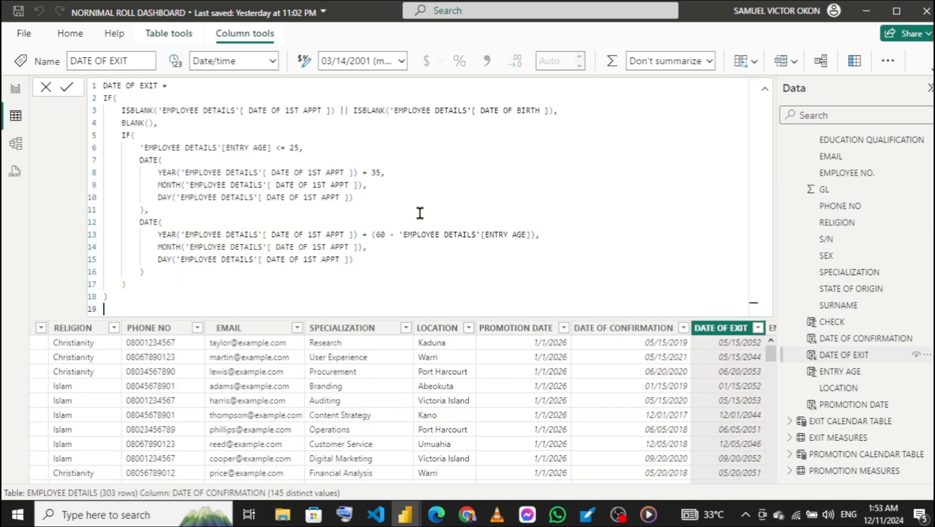
pyautogui.click(237, 297)
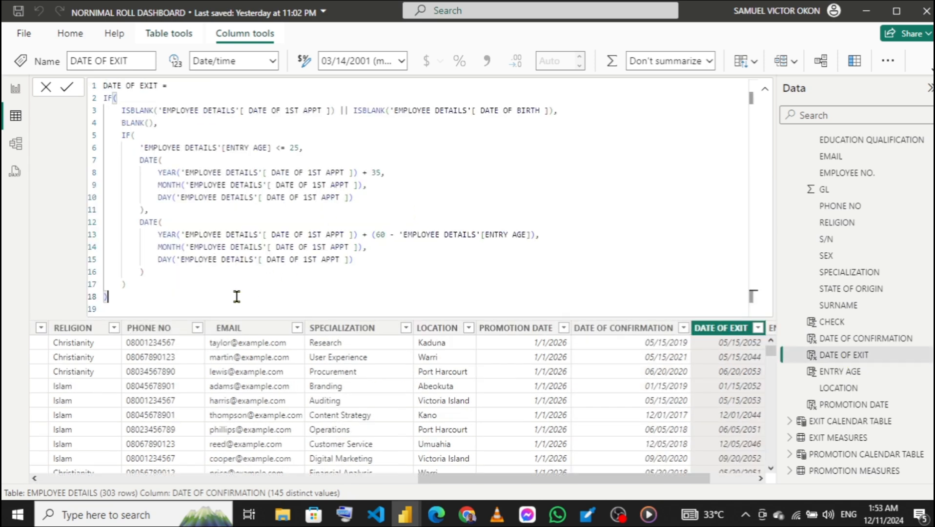
pyautogui.hotkey('ctrl', 'a')
pyautogui.hotkey('ctrl', 'c')
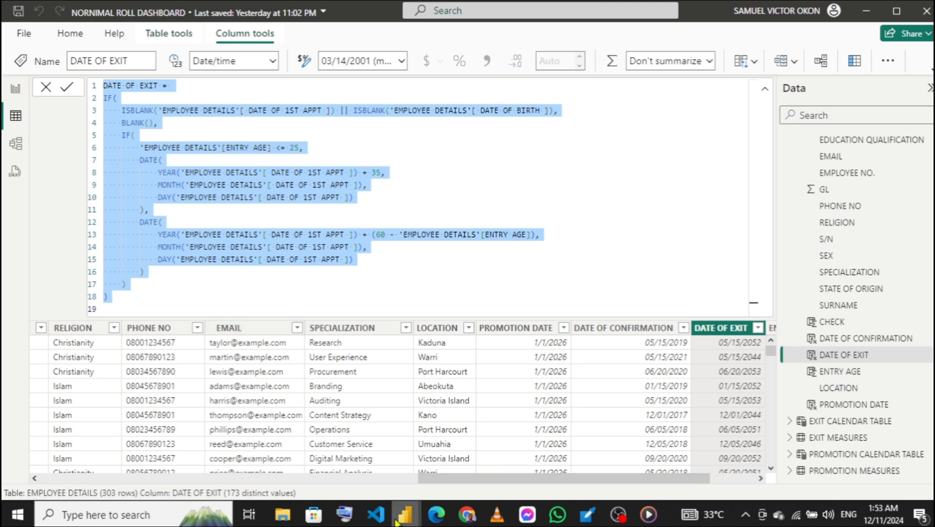
# In the untitled report, add a calculated column to EMPLOYEE DETAILS from the copied DATE OF EXIT formula
pyautogui.moveTo(403, 520)
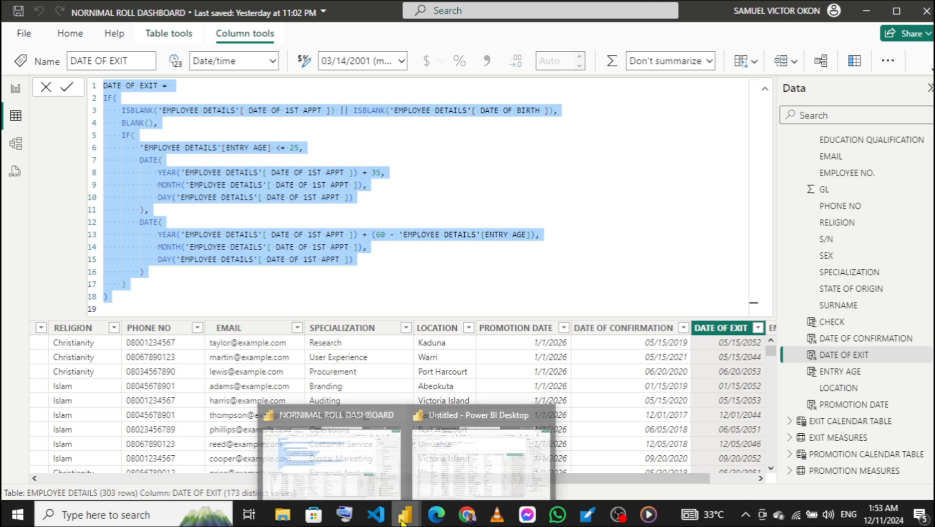
pyautogui.click(469, 436)
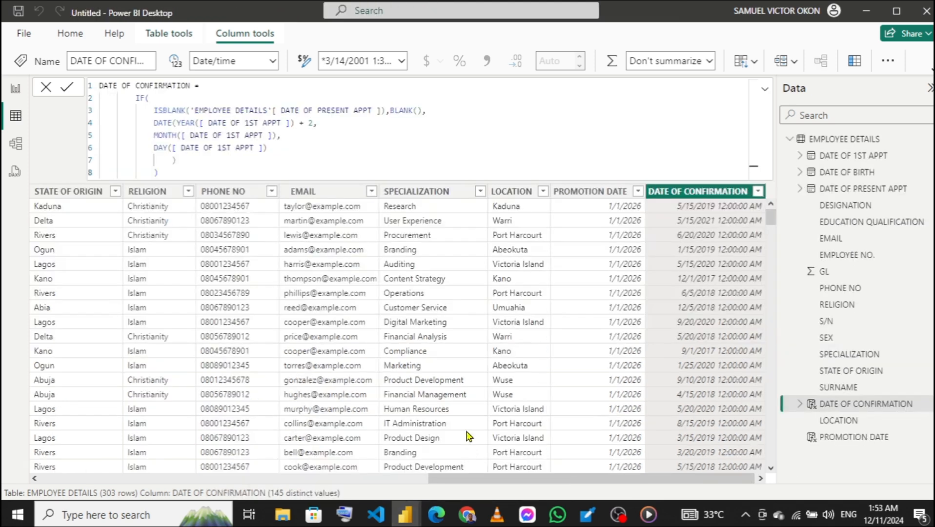
pyautogui.click(855, 61)
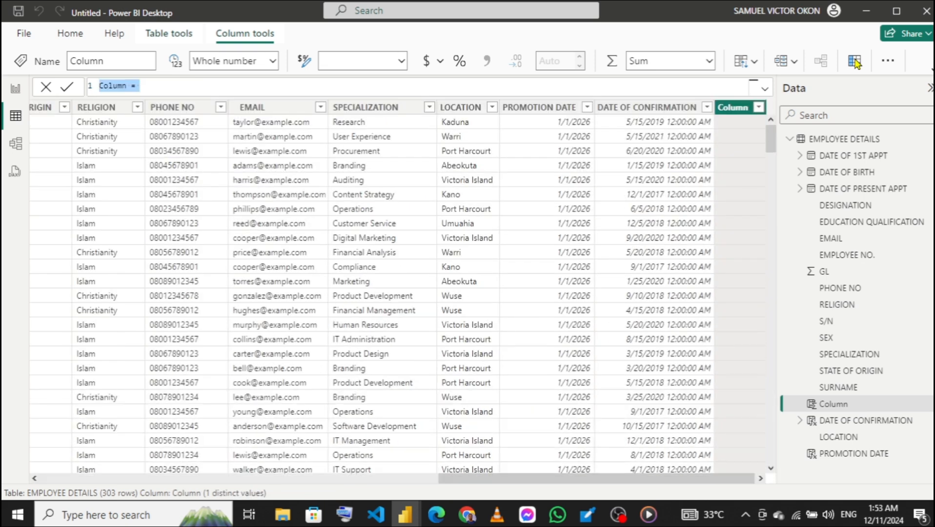
pyautogui.hotkey('ctrl', 'v')
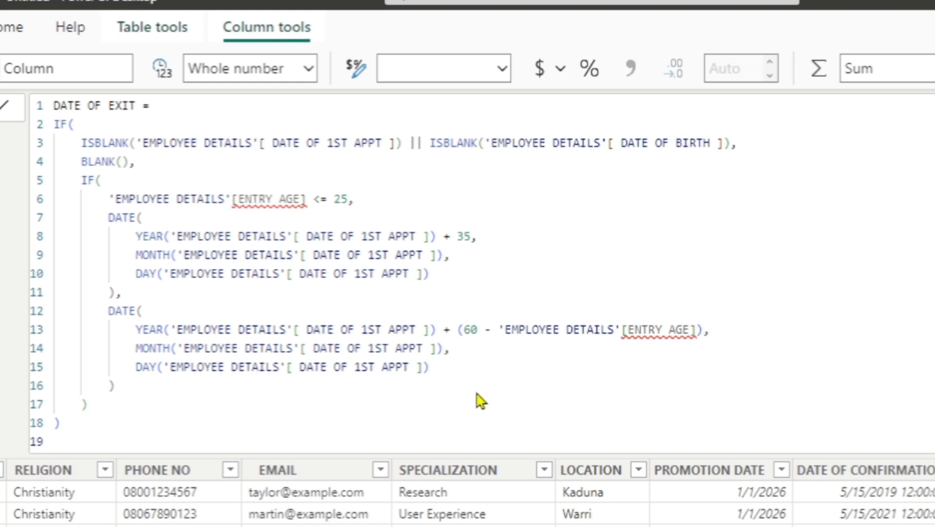
pyautogui.press('Return')
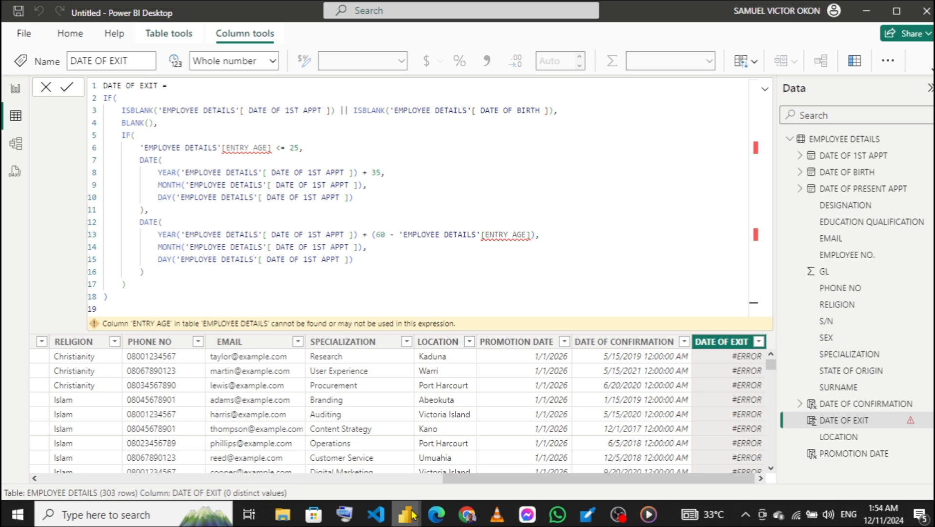
# Return to the NORNIMAL ROLL DASHBOARD file and copy the full DAX formula of the ENTRY AGE column
pyautogui.moveTo(406, 512)
pyautogui.click(335, 464)
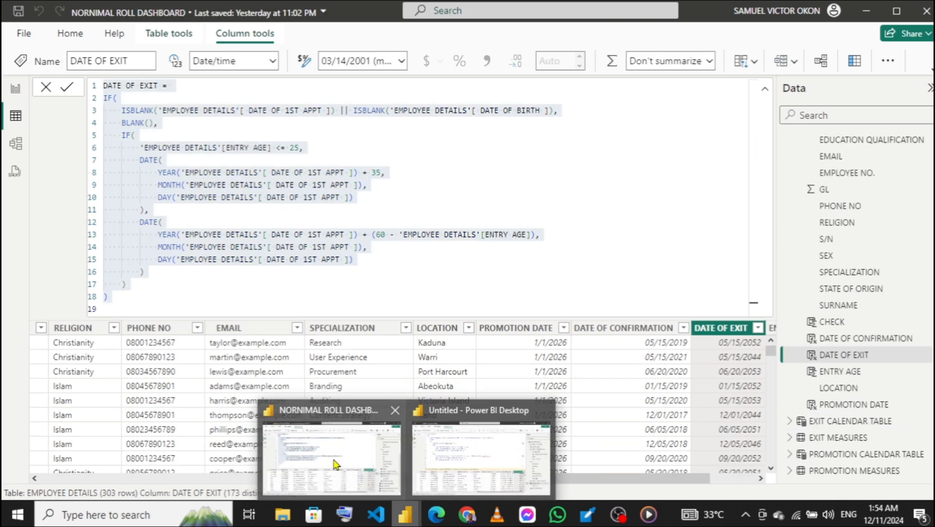
pyautogui.hotkey('ctrl', 'a')
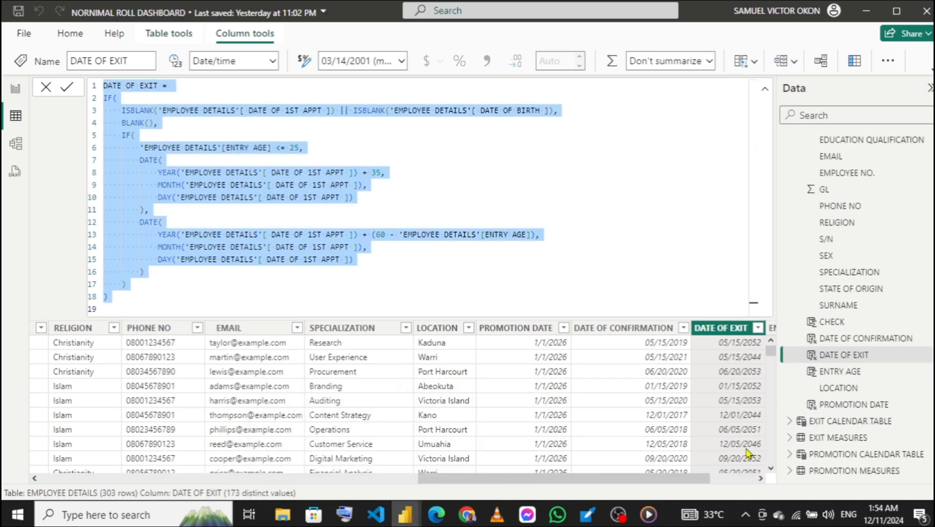
pyautogui.click(860, 378)
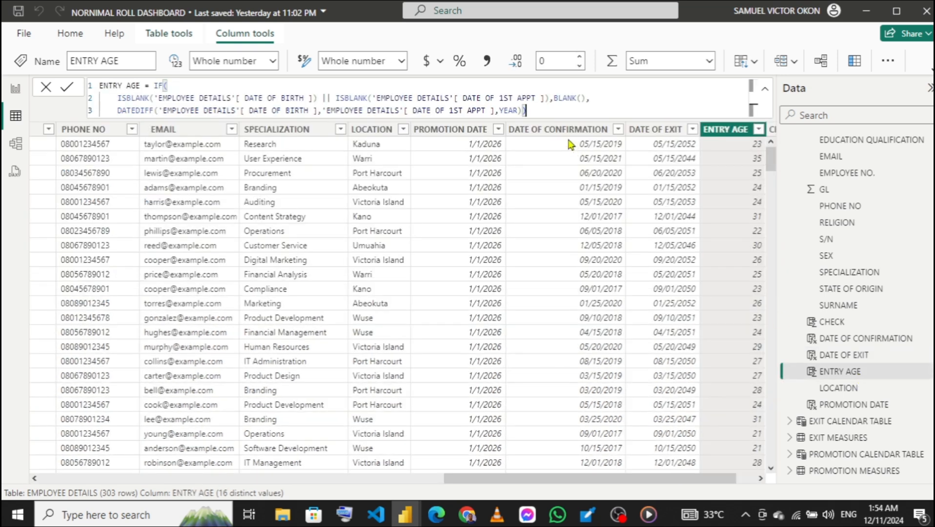
pyautogui.hotkey('ctrl', 'a')
pyautogui.hotkey('ctrl', 'c')
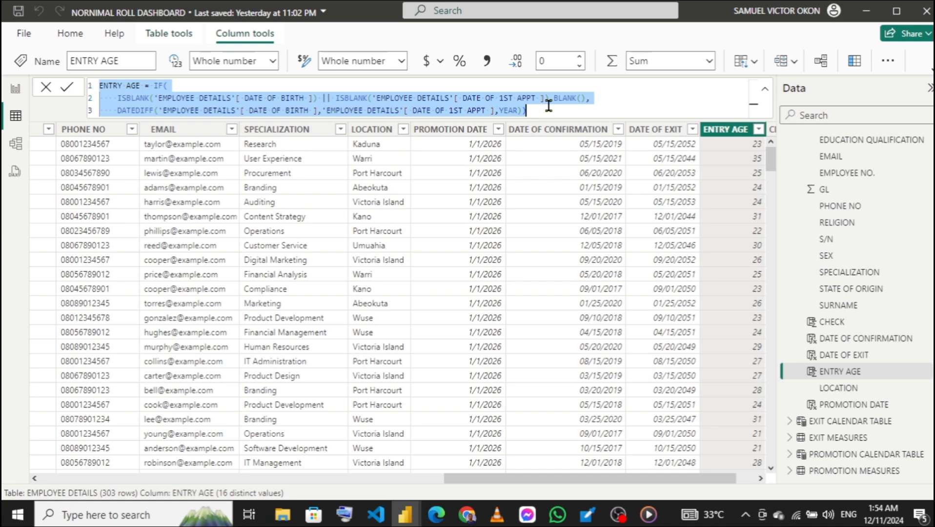
# In the untitled report, add the ENTRY AGE calculated column from the copied formula, taking the years between DATE OF BIRTH and DATE OF 1ST APPT
pyautogui.moveTo(403, 520)
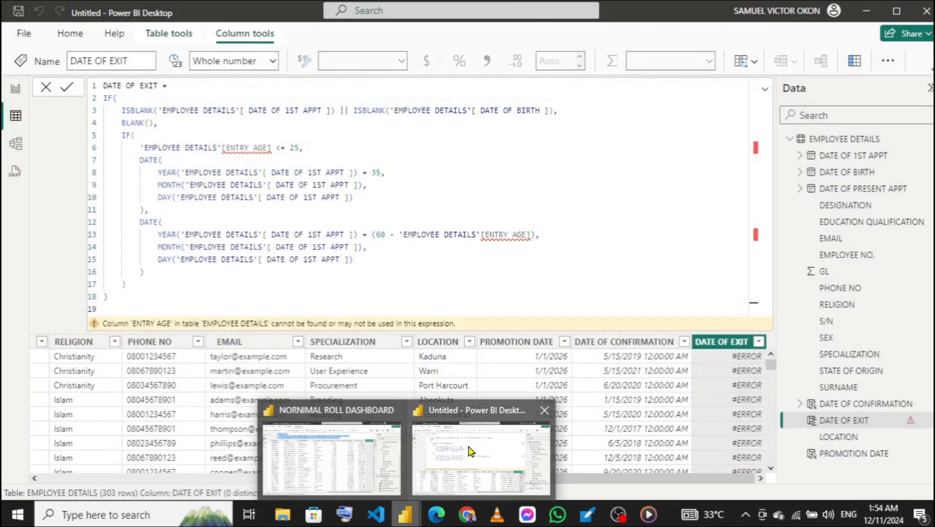
pyautogui.click(332, 454)
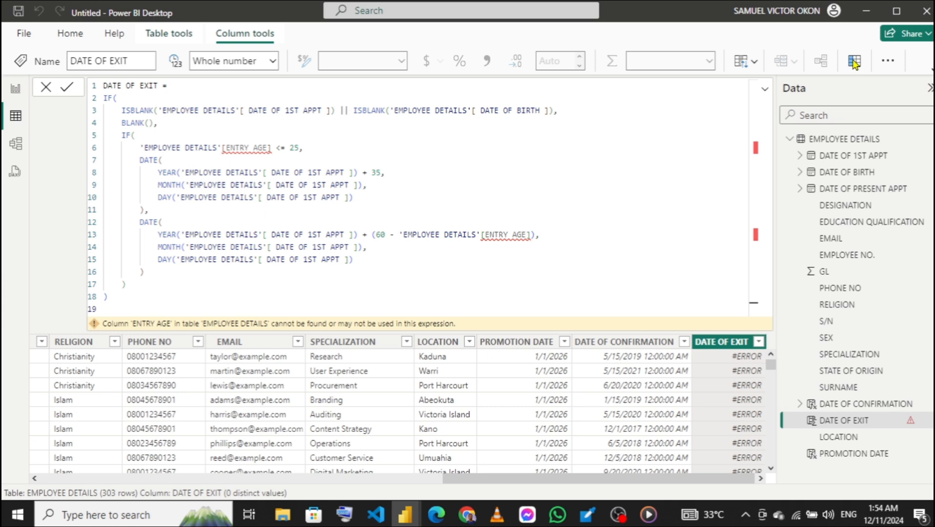
pyautogui.click(855, 61)
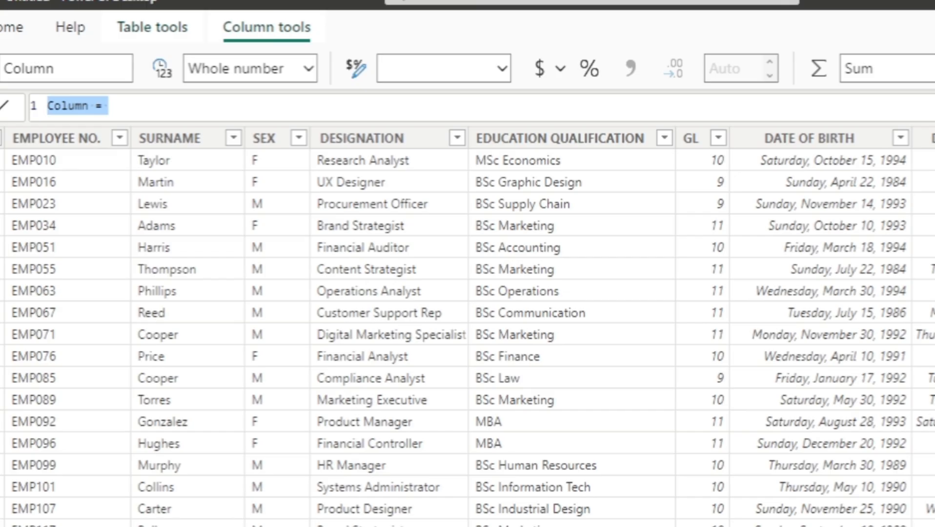
pyautogui.hotkey('ctrl', 'v')
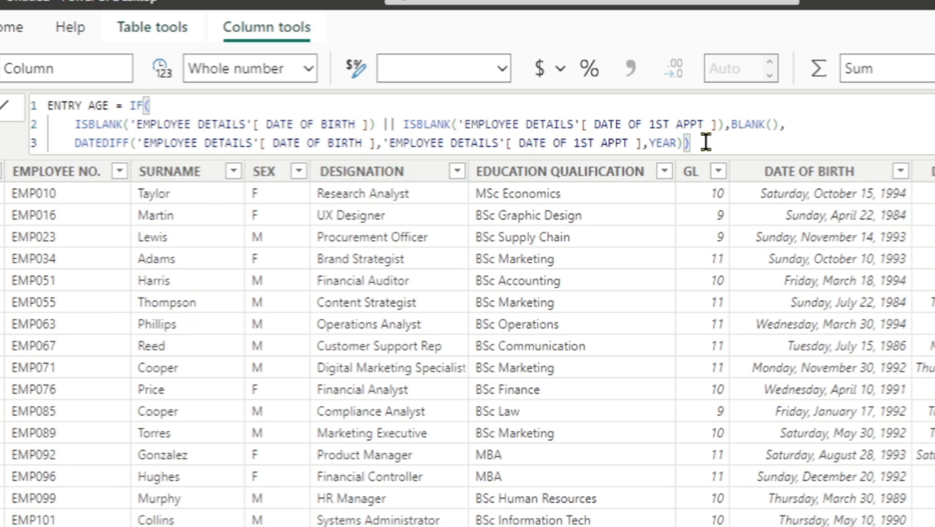
pyautogui.press('Return')
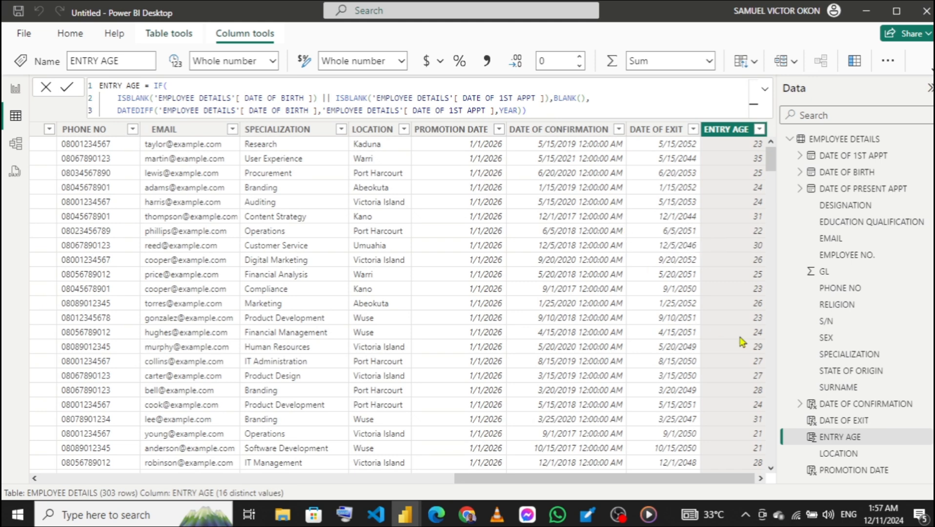
# Review the DATE OF EXIT column's formula and dates alongside the ENTRY AGE values
pyautogui.click(852, 423)
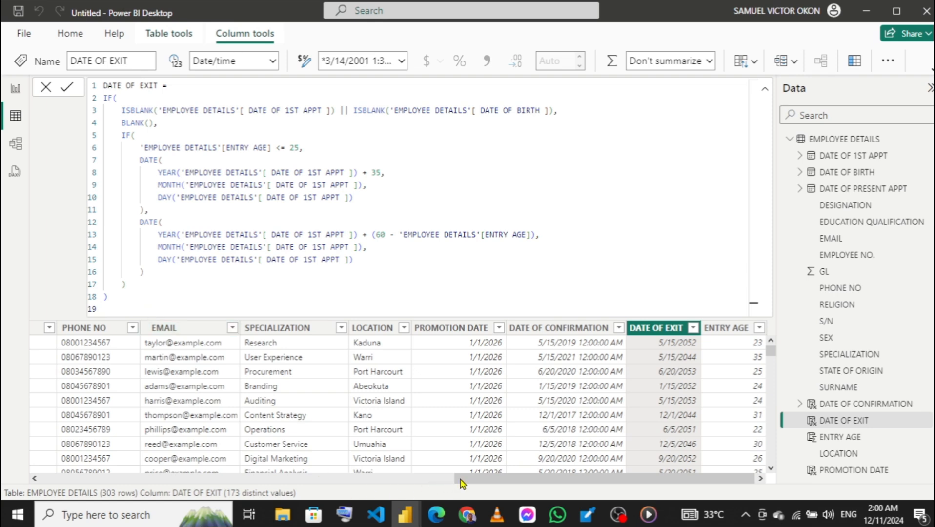
pyautogui.moveTo(478, 481); pyautogui.dragTo(692, 493)
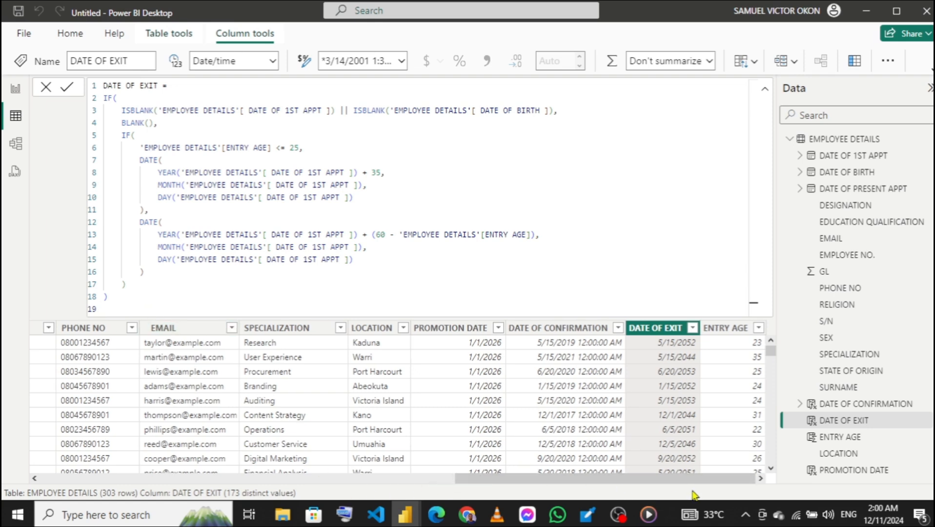